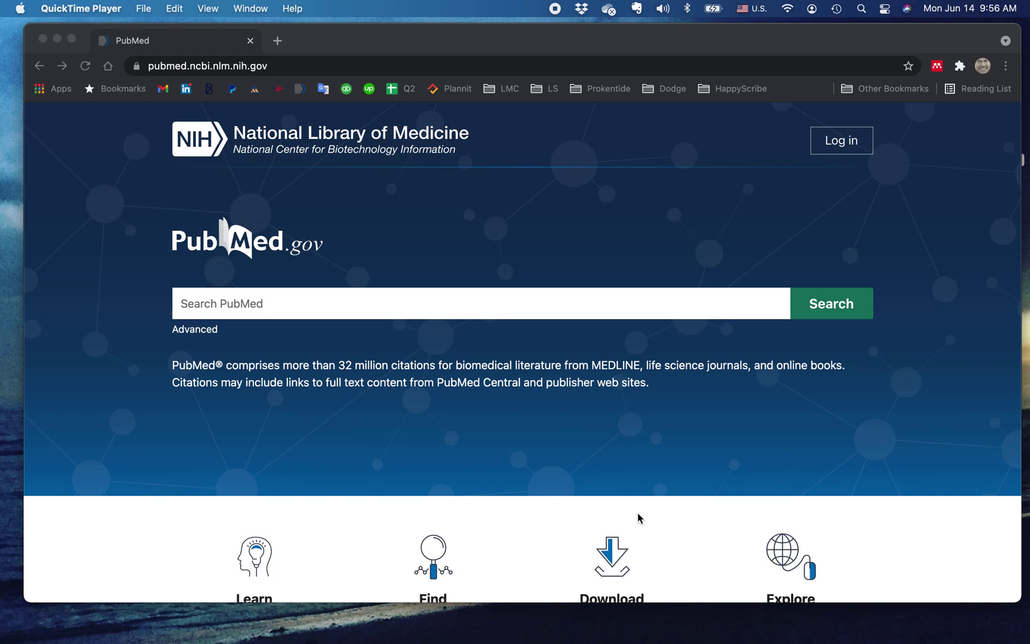
Step: Bring the Chrome window showing PubMed to the front
{"action": "left_click", "coordinate": [199, 334]}
Step: On the Advanced page, add COVID-19 to the query as a Title field term
{"action": "left_click", "coordinate": [199, 335]}
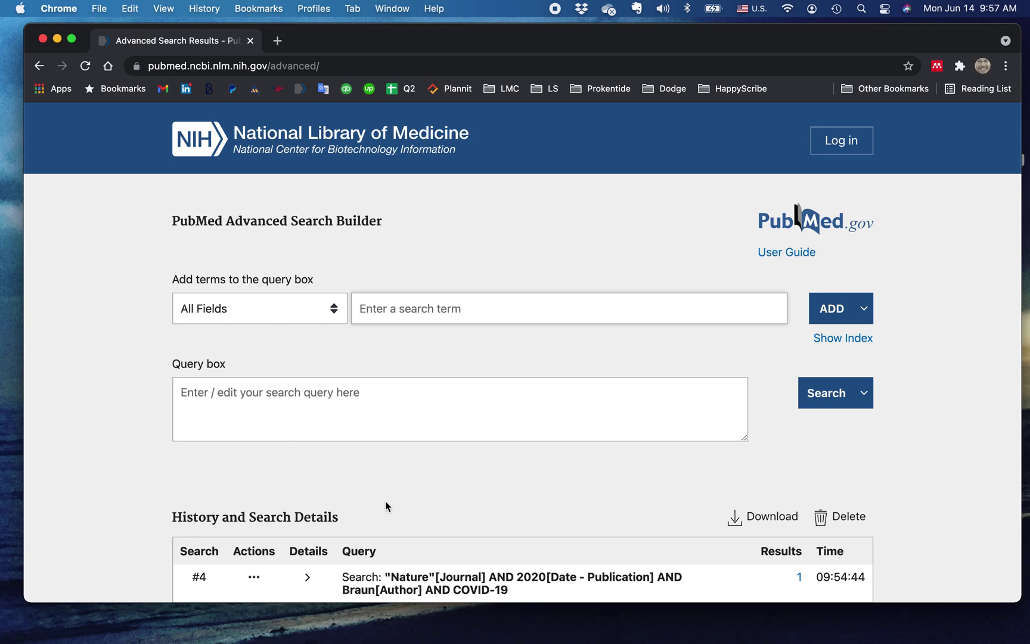
{"action": "left_click", "coordinate": [332, 309]}
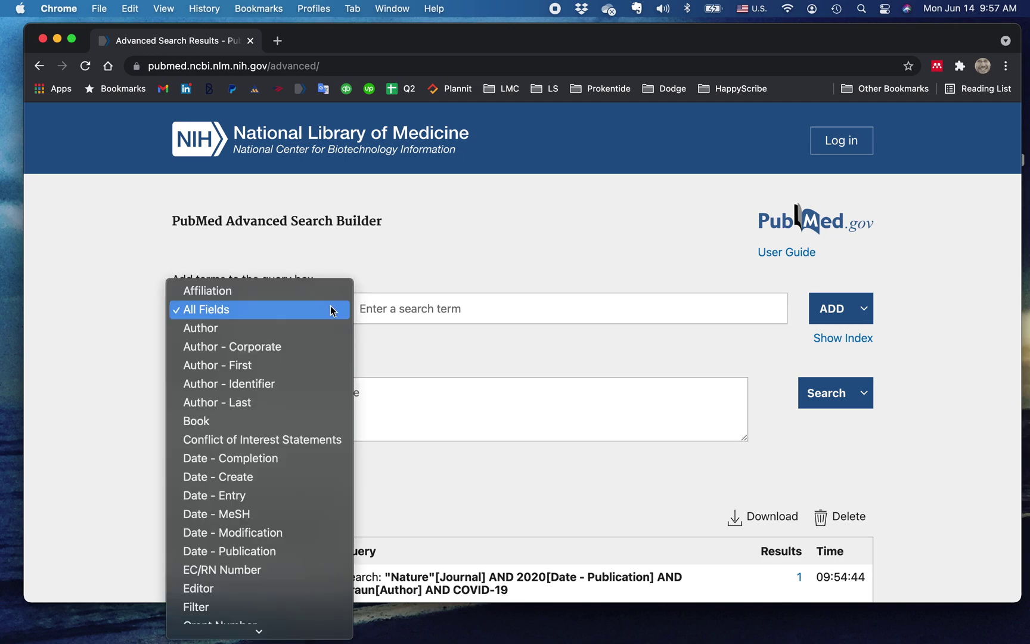
{"action": "scroll", "coordinate": [313, 442], "scroll_direction": "down", "scroll_amount": 10}
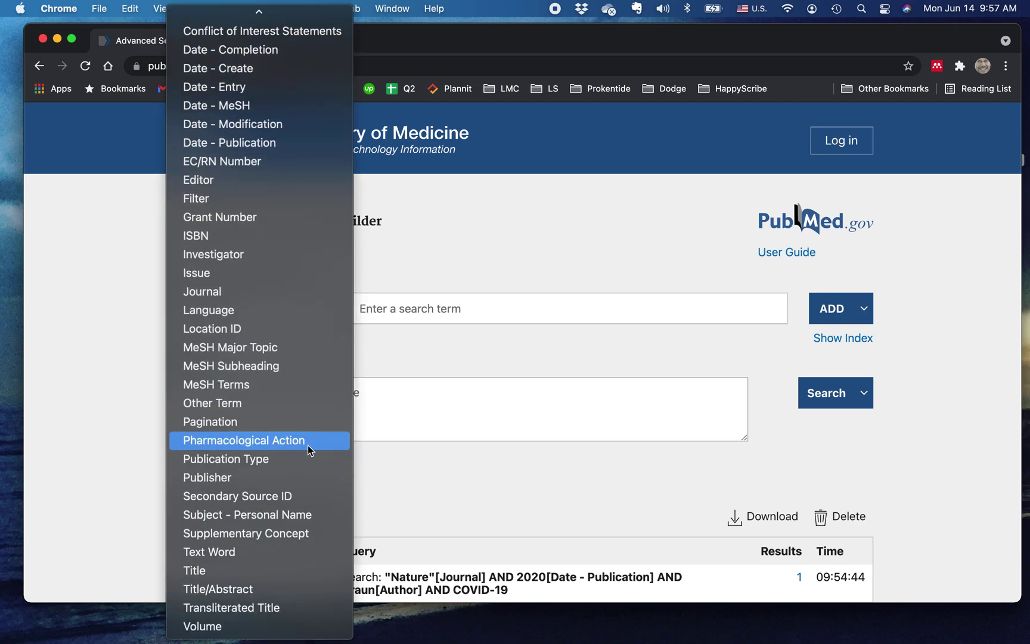
{"action": "left_click", "coordinate": [280, 567]}
{"action": "left_click", "coordinate": [423, 321]}
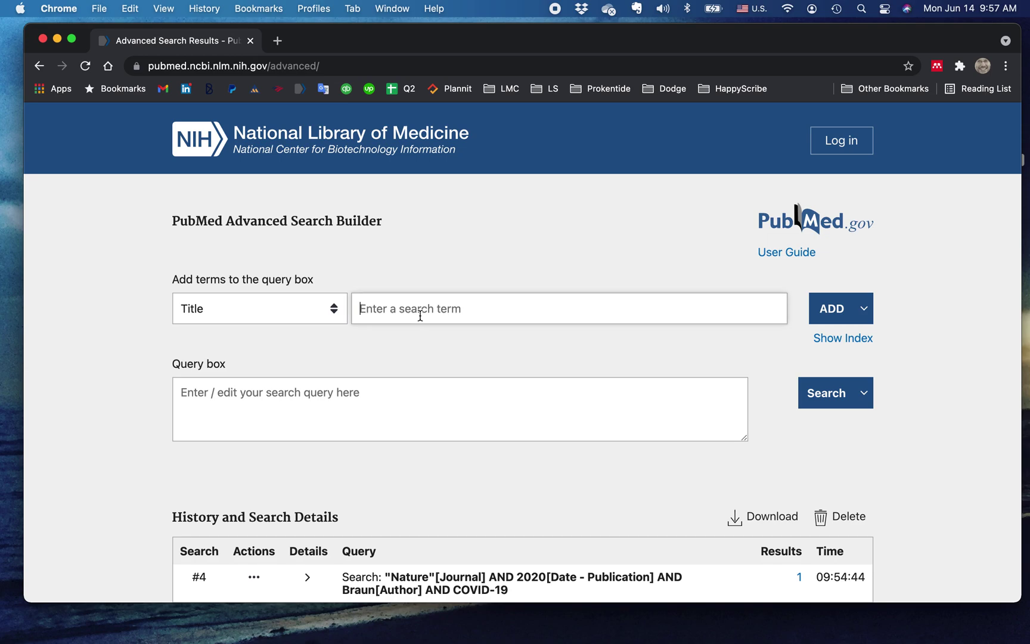
{"action": "type", "text": "COVID-19"}
{"action": "left_click", "coordinate": [830, 321]}
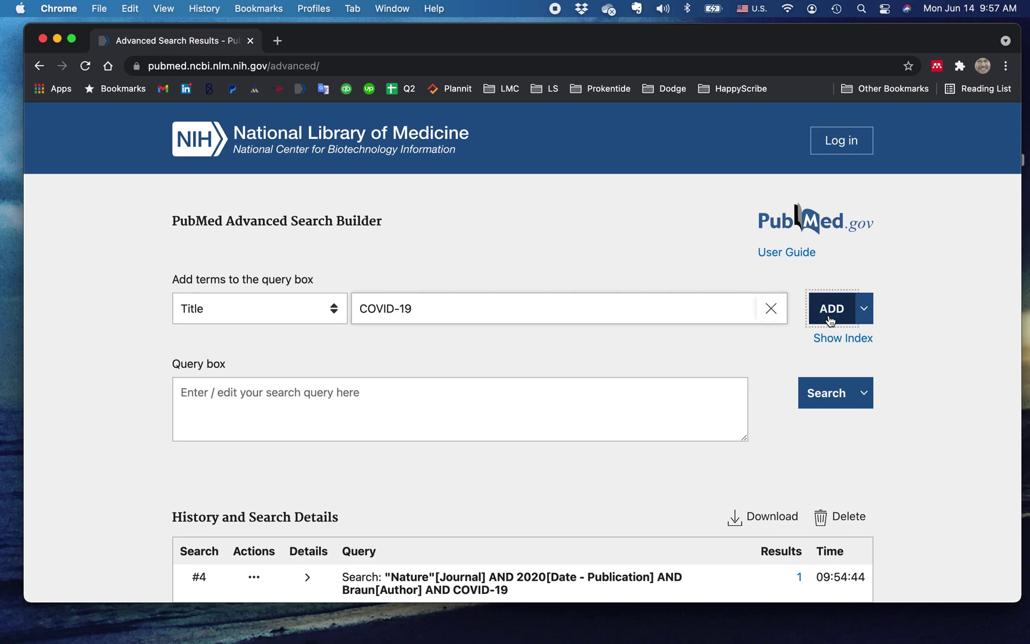
Step: Combine Braun into the query with AND as an Author - First term
{"action": "left_click", "coordinate": [323, 308]}
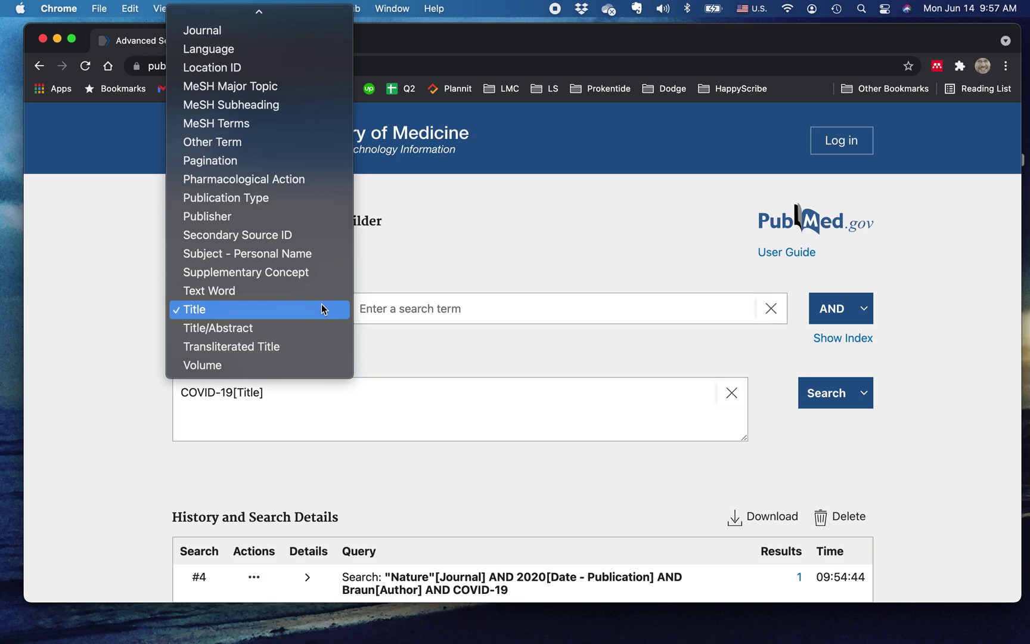
{"action": "scroll", "coordinate": [321, 309], "scroll_direction": "up", "scroll_amount": 10}
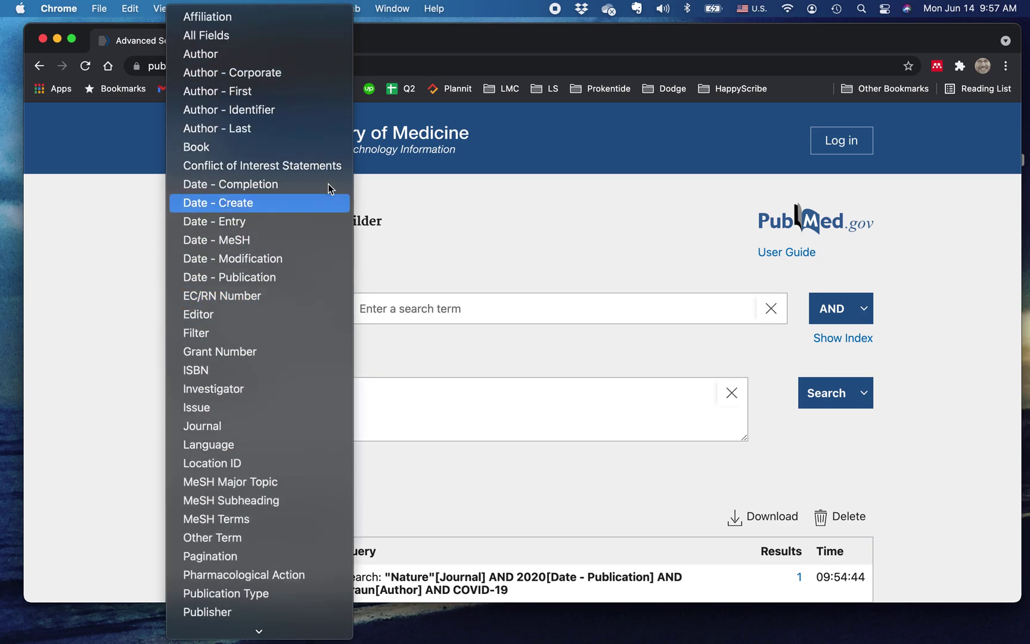
{"action": "left_click", "coordinate": [333, 93]}
{"action": "left_click", "coordinate": [357, 305]}
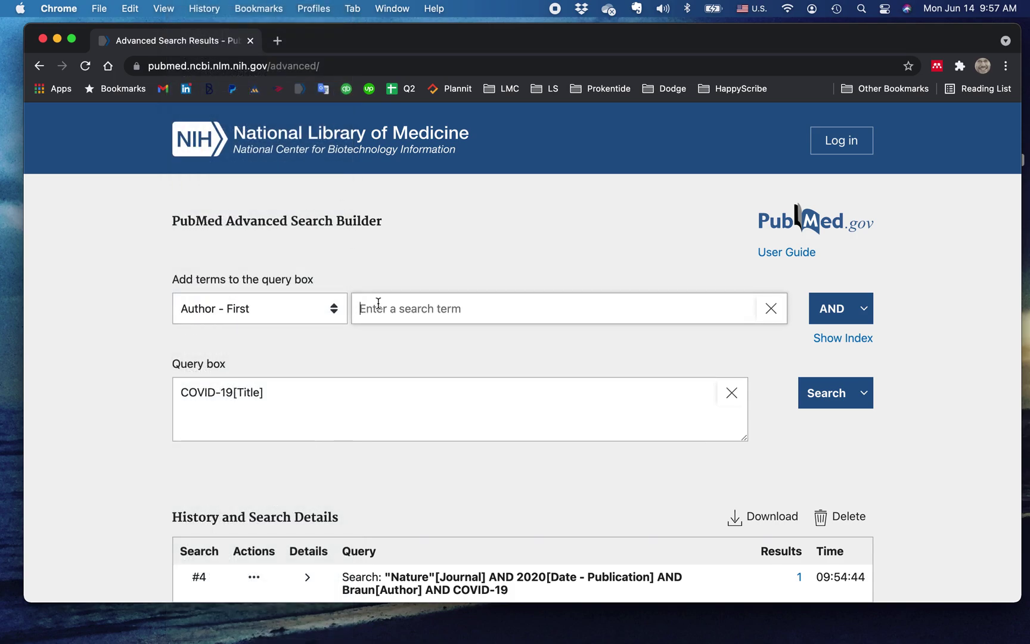
{"action": "type", "text": "V"}
{"action": "key", "text": "BackSpace"}
{"action": "type", "text": "Br"}
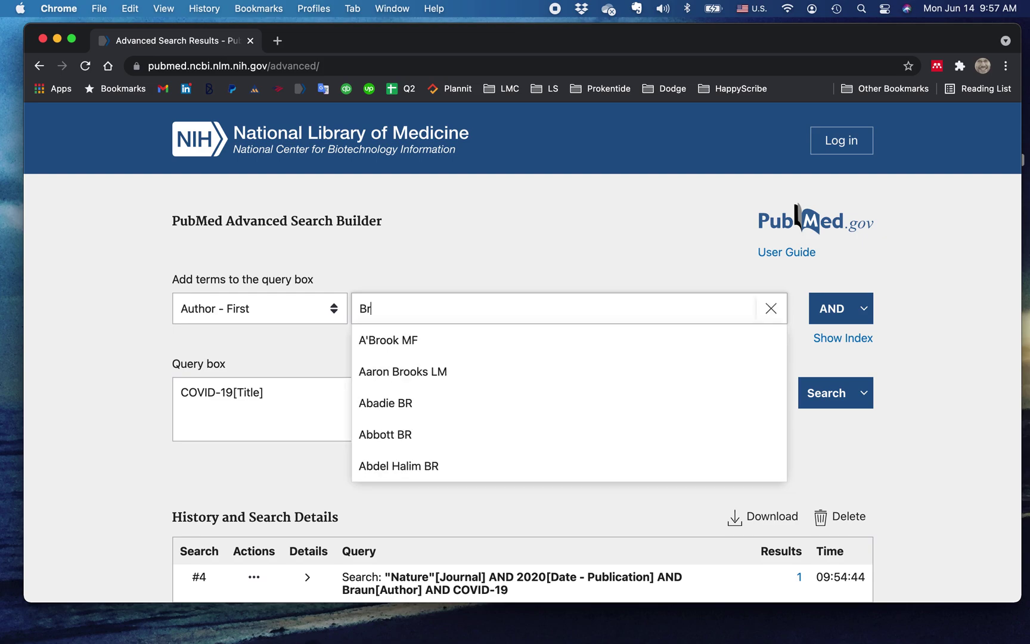
{"action": "type", "text": "aun"}
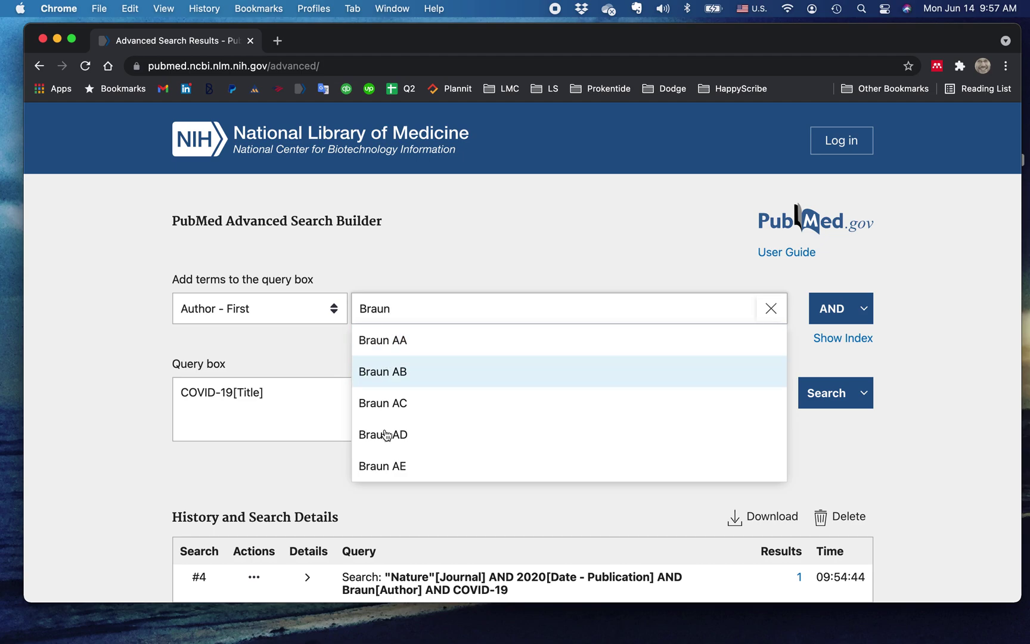
{"action": "scroll", "coordinate": [398, 436], "scroll_direction": "down", "scroll_amount": 5}
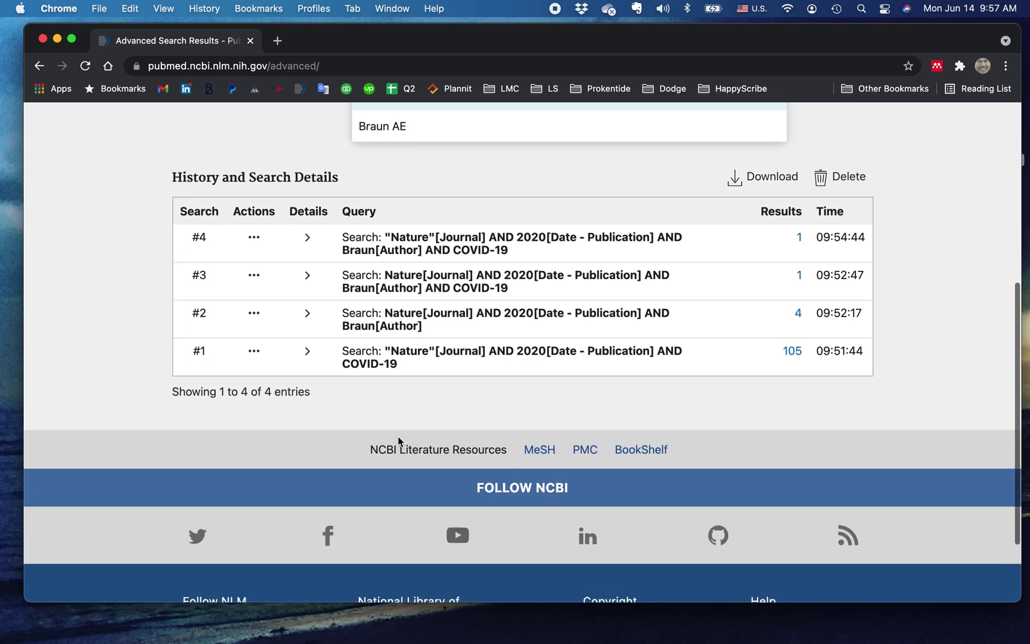
{"action": "scroll", "coordinate": [398, 436], "scroll_direction": "up", "scroll_amount": 5}
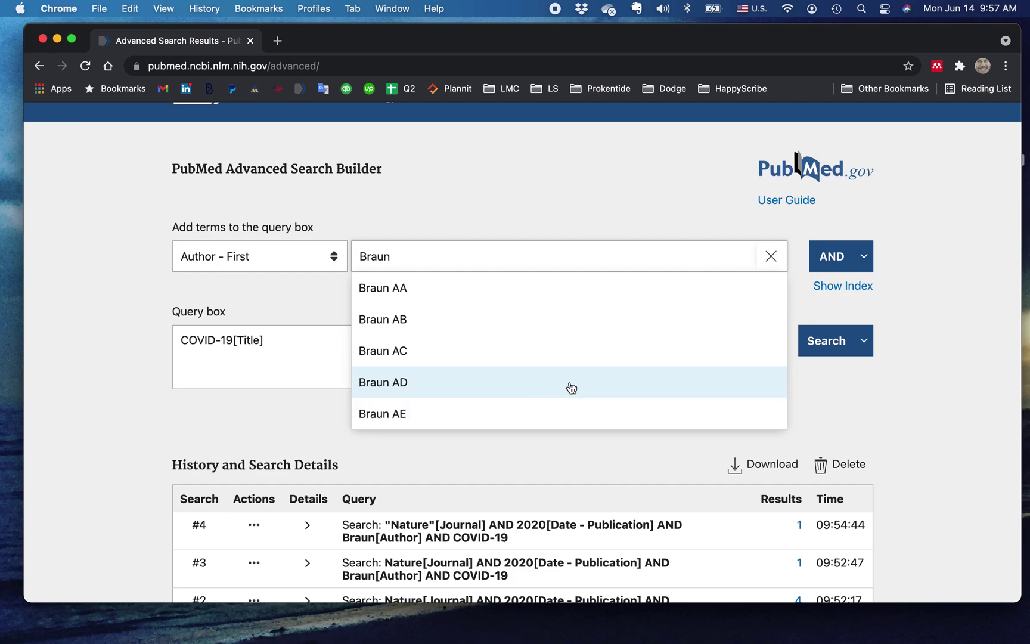
{"action": "left_click", "coordinate": [832, 258]}
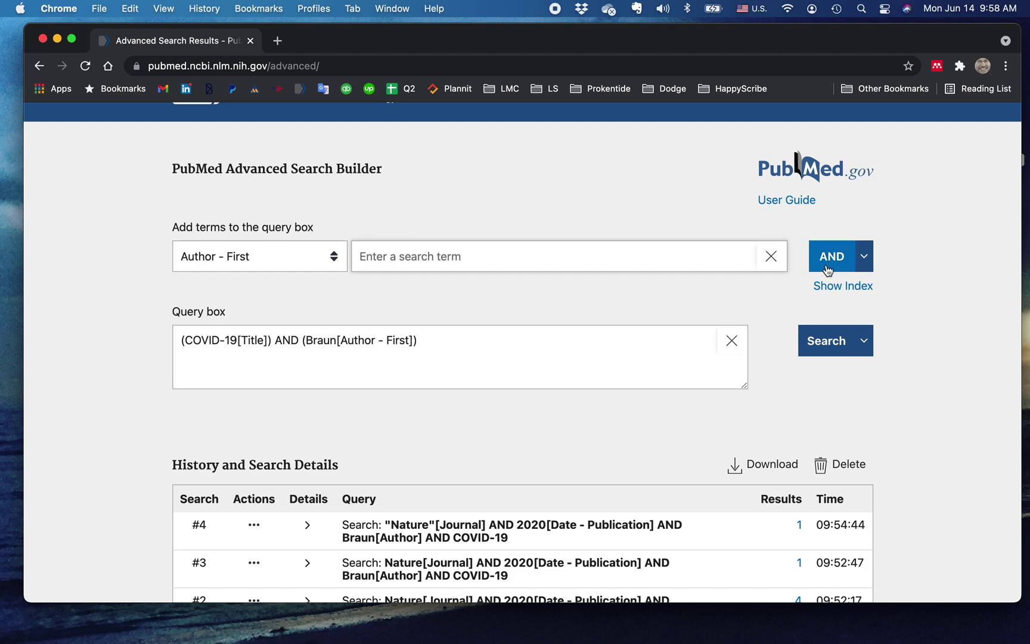
Step: Run the COVID-19 title and Braun first-author query, which returns 7 results
{"action": "left_click", "coordinate": [813, 350]}
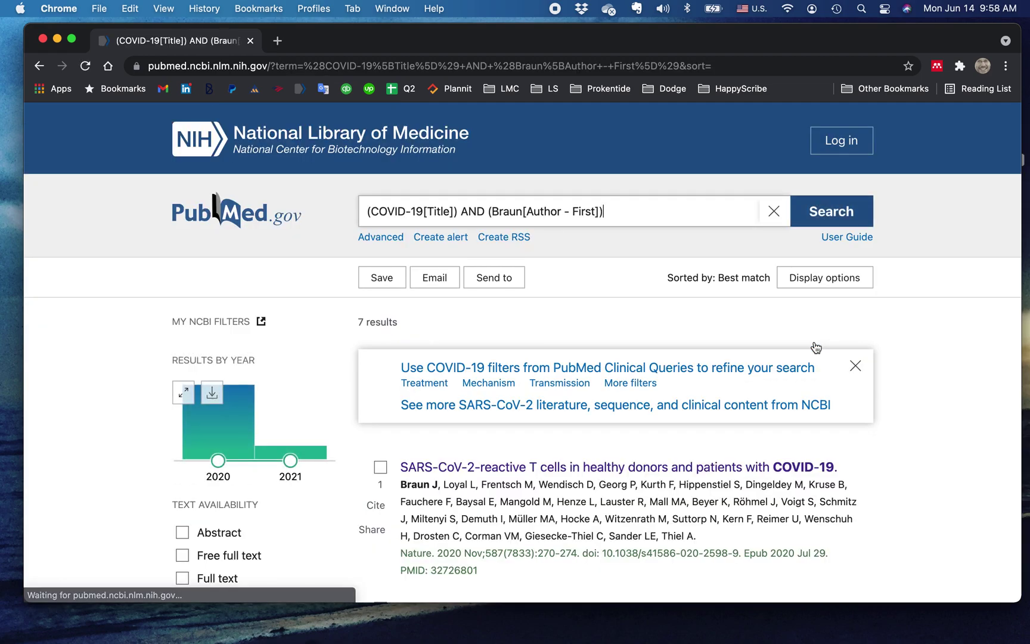
{"action": "scroll", "coordinate": [816, 348], "scroll_direction": "down", "scroll_amount": 5}
{"action": "scroll", "coordinate": [815, 348], "scroll_direction": "down", "scroll_amount": 10}
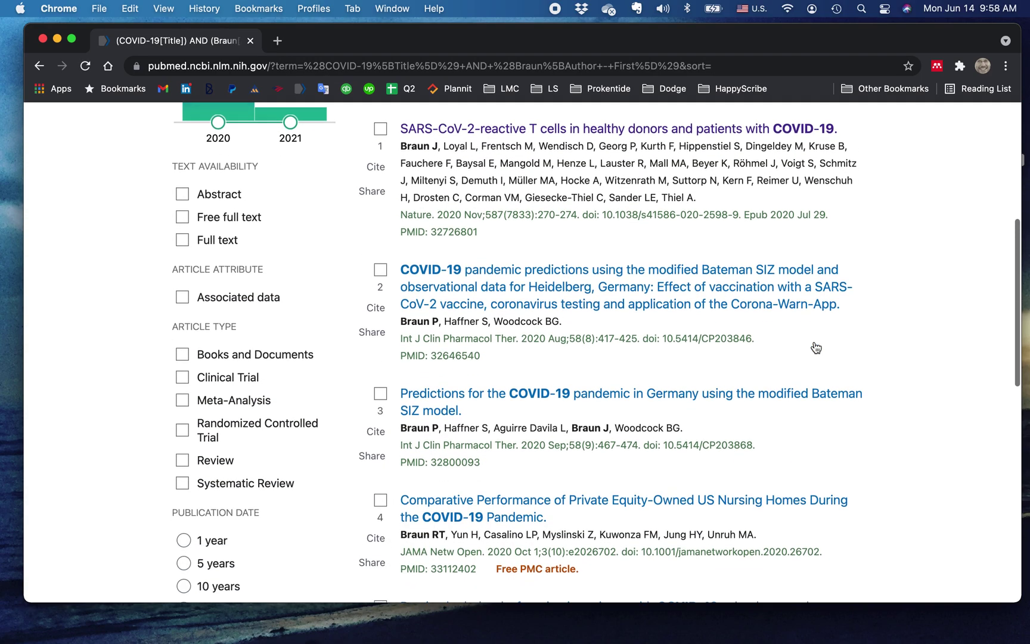
{"action": "scroll", "coordinate": [816, 348], "scroll_direction": "up", "scroll_amount": 15}
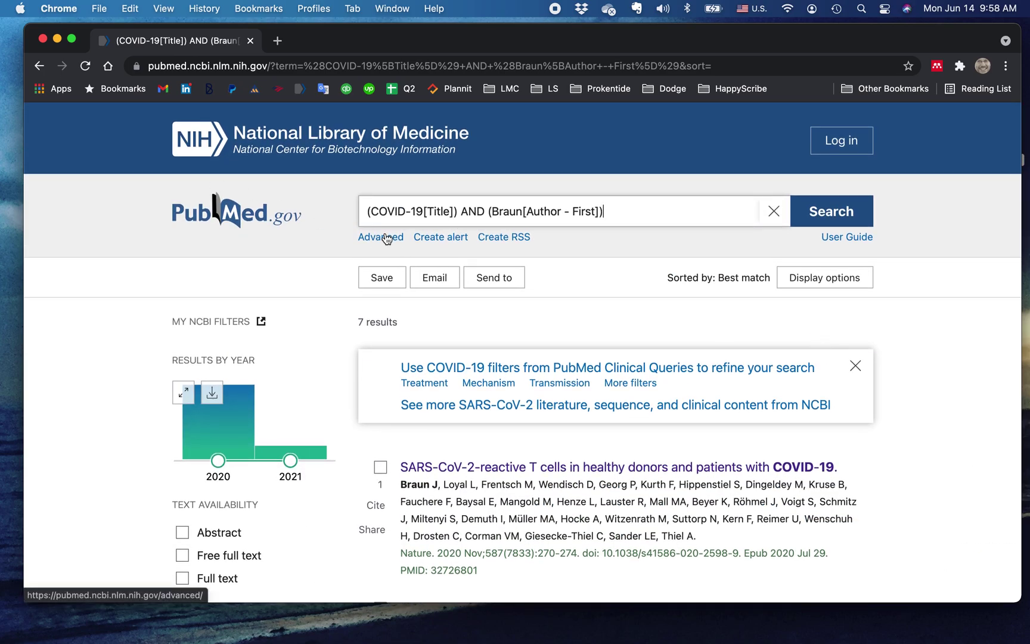
Step: Return to the Advanced Search Builder and check search #5's Actions menu in History
{"action": "left_click", "coordinate": [389, 239]}
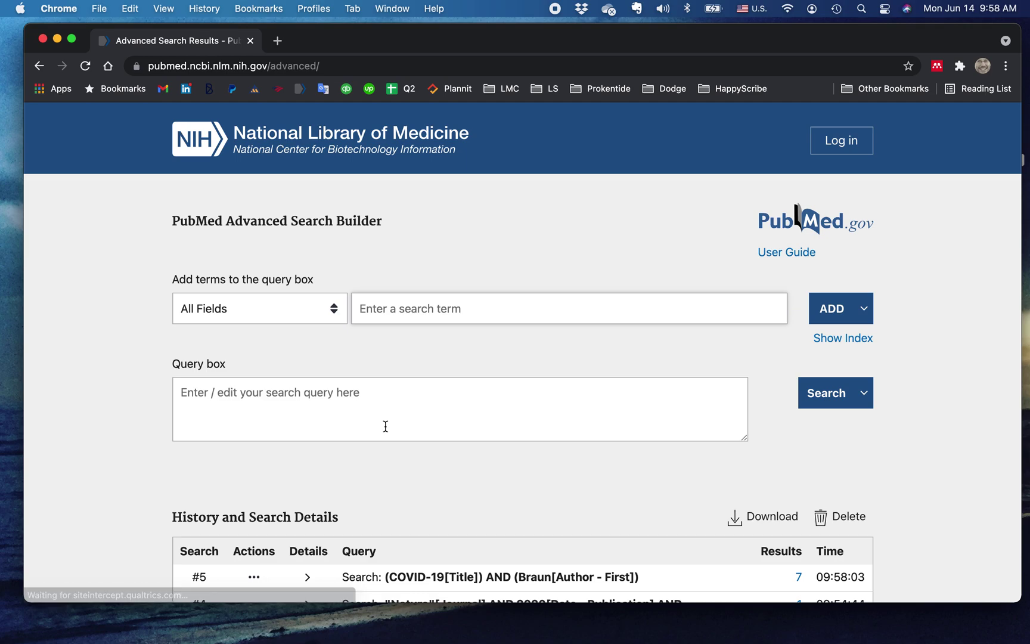
{"action": "scroll", "coordinate": [384, 426], "scroll_direction": "down", "scroll_amount": 5}
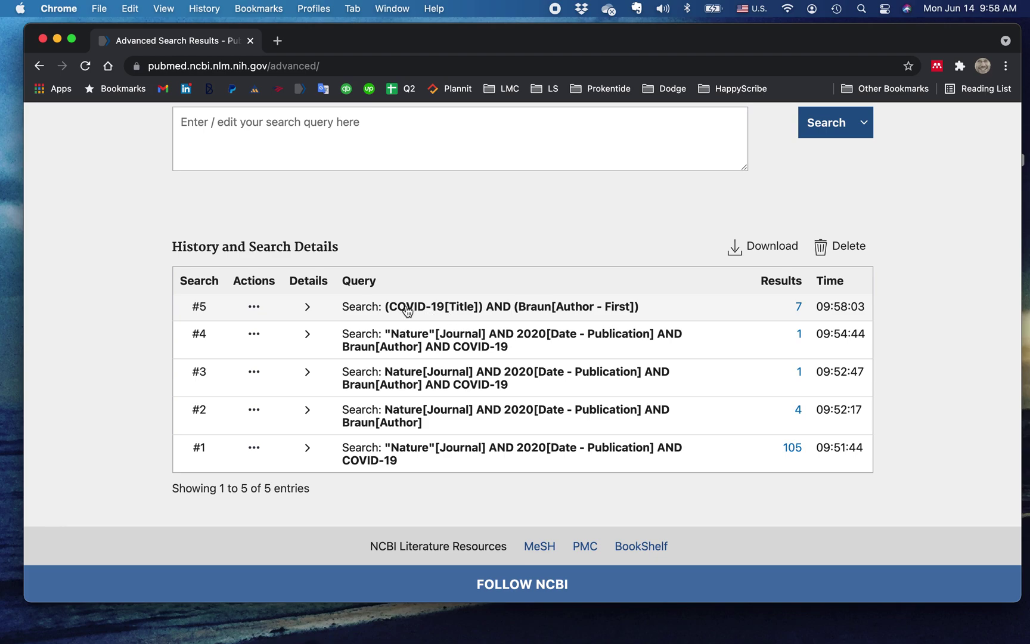
{"action": "left_click", "coordinate": [254, 308]}
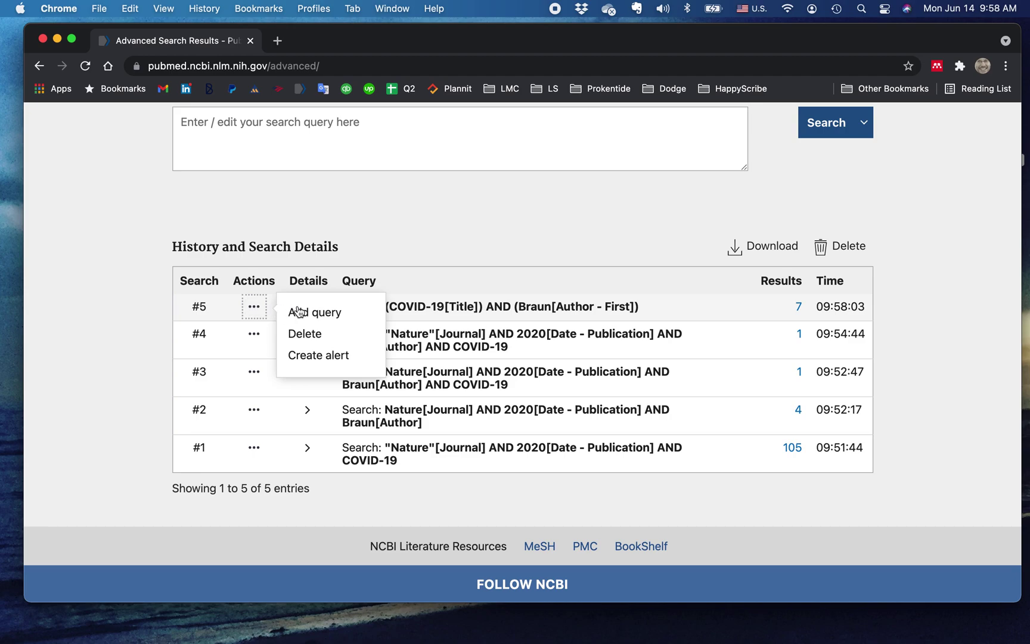
{"action": "scroll", "coordinate": [451, 216], "scroll_direction": "up", "scroll_amount": 5}
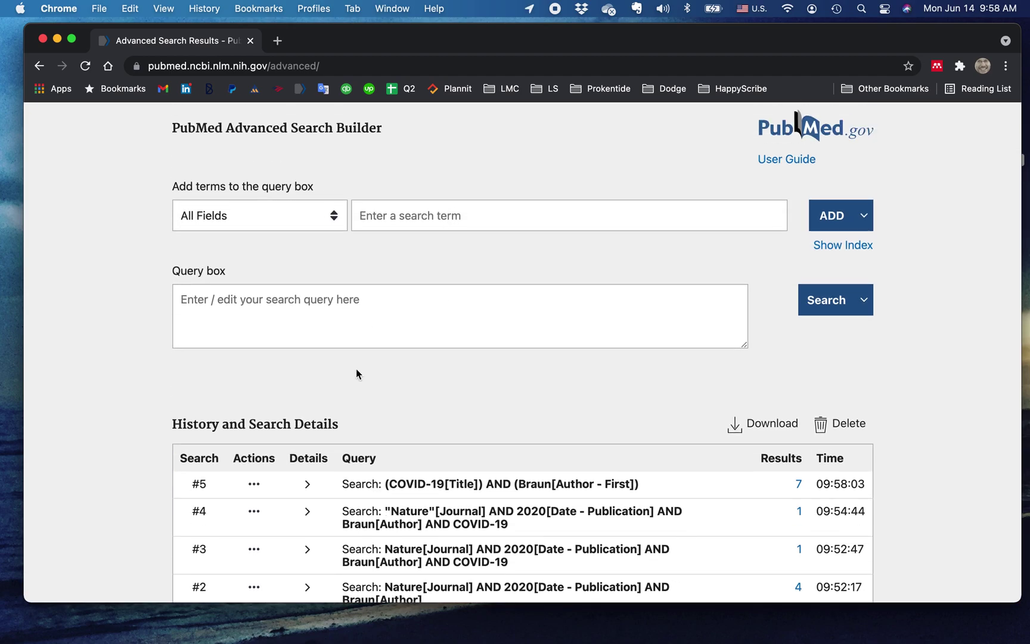
{"action": "scroll", "coordinate": [355, 363], "scroll_direction": "up", "scroll_amount": 3}
Step: Add the journal Nature to the query as a Journal term
{"action": "left_click", "coordinate": [326, 312]}
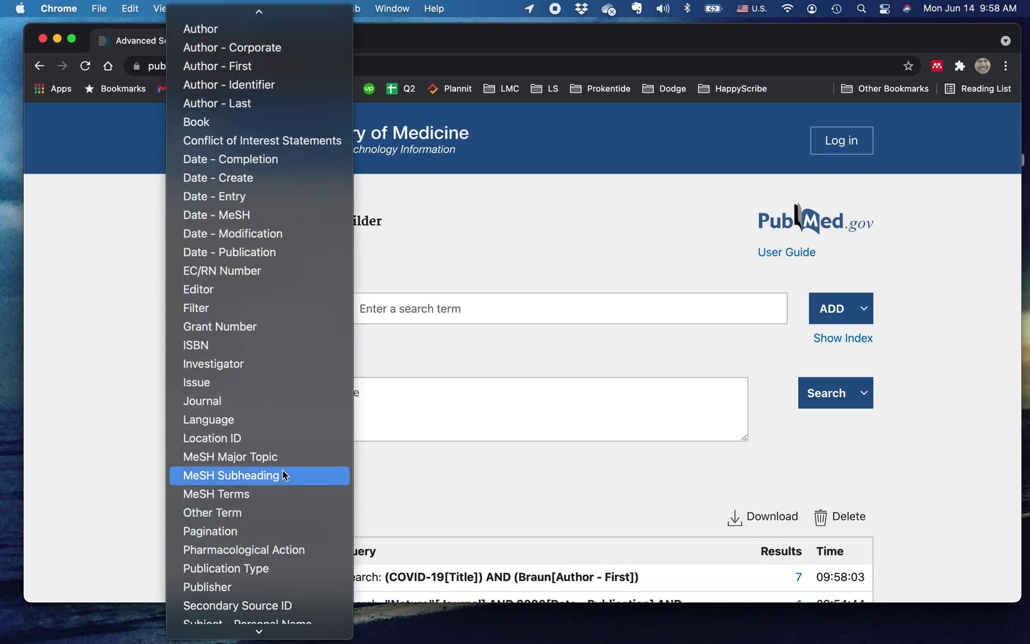
{"action": "left_click", "coordinate": [281, 401]}
{"action": "left_click", "coordinate": [397, 307]}
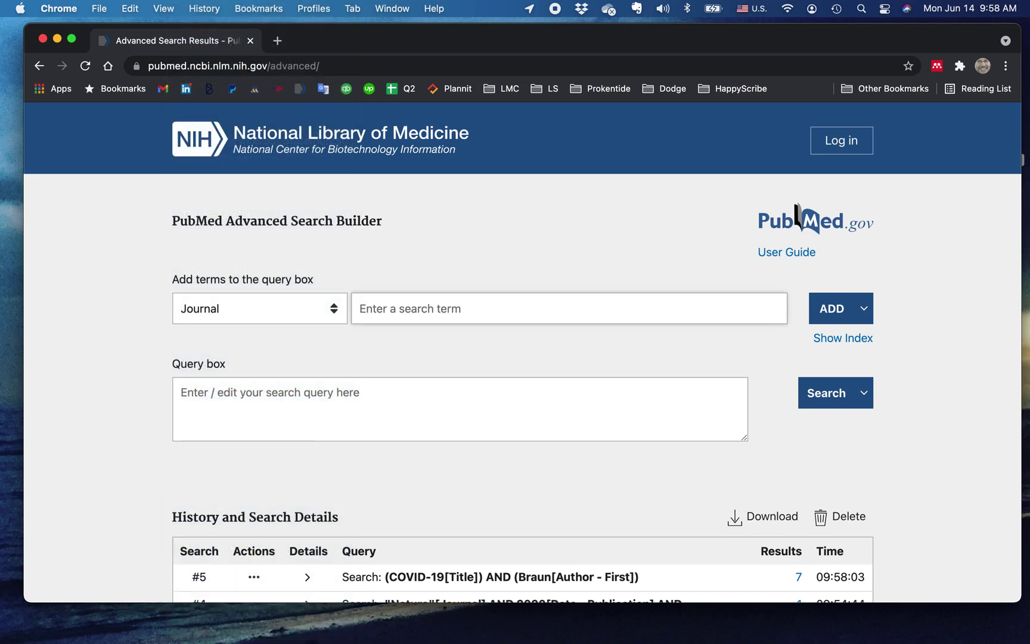
{"action": "type", "text": "Nature"}
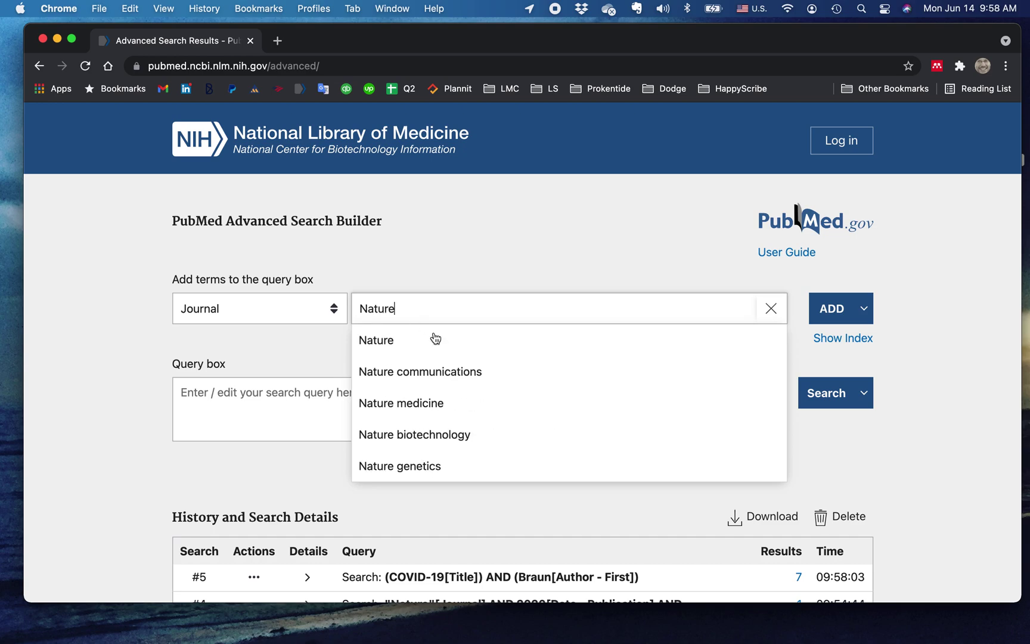
{"action": "left_click", "coordinate": [435, 339]}
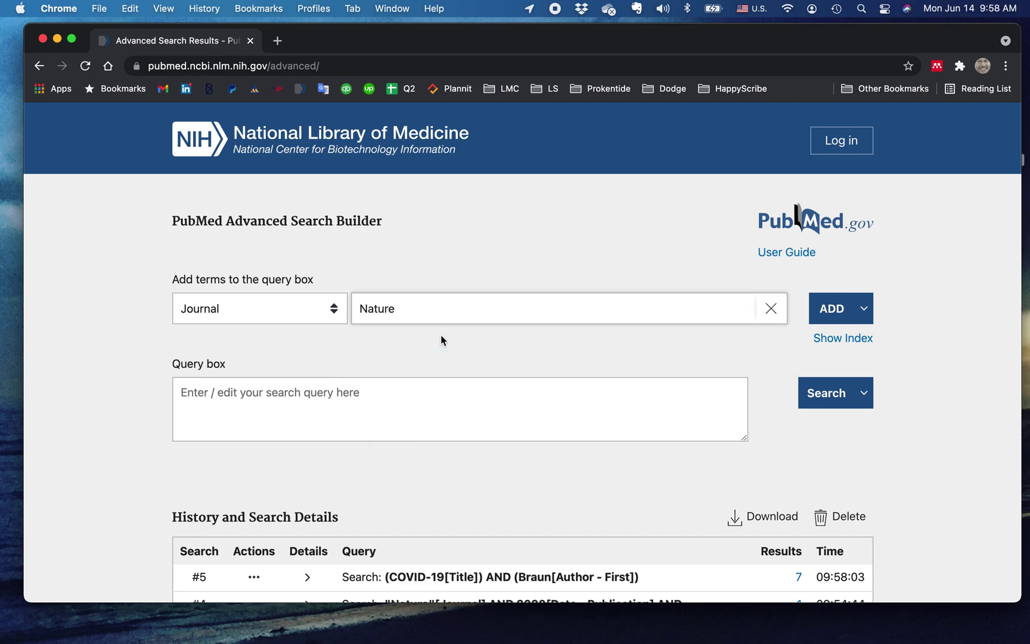
{"action": "left_click", "coordinate": [831, 311]}
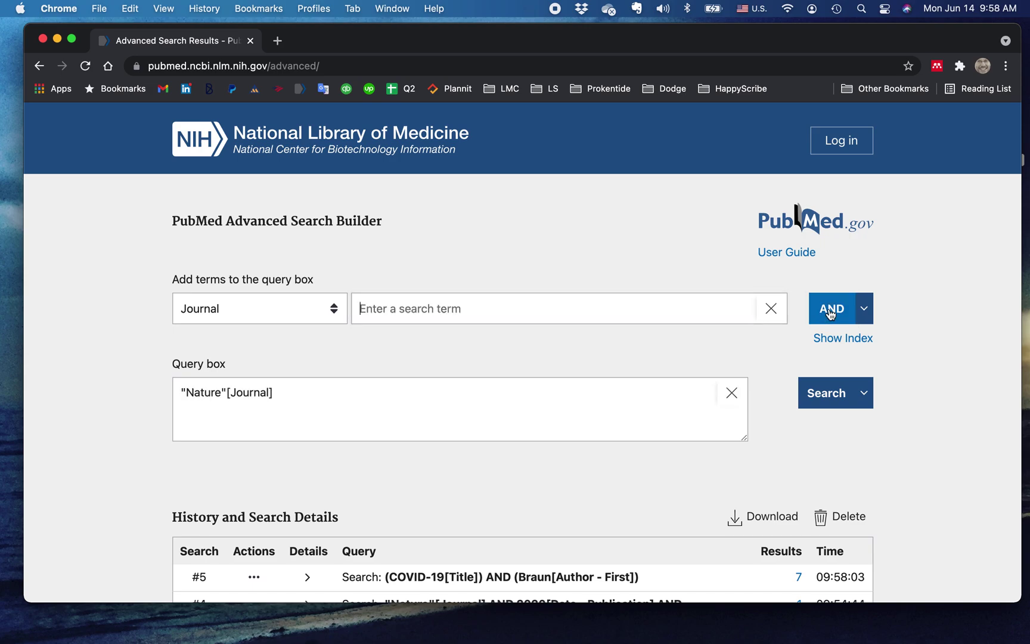
Step: Add the journal 'Science (New York, N.Y.)' to the query, joined with OR
{"action": "left_click", "coordinate": [332, 311]}
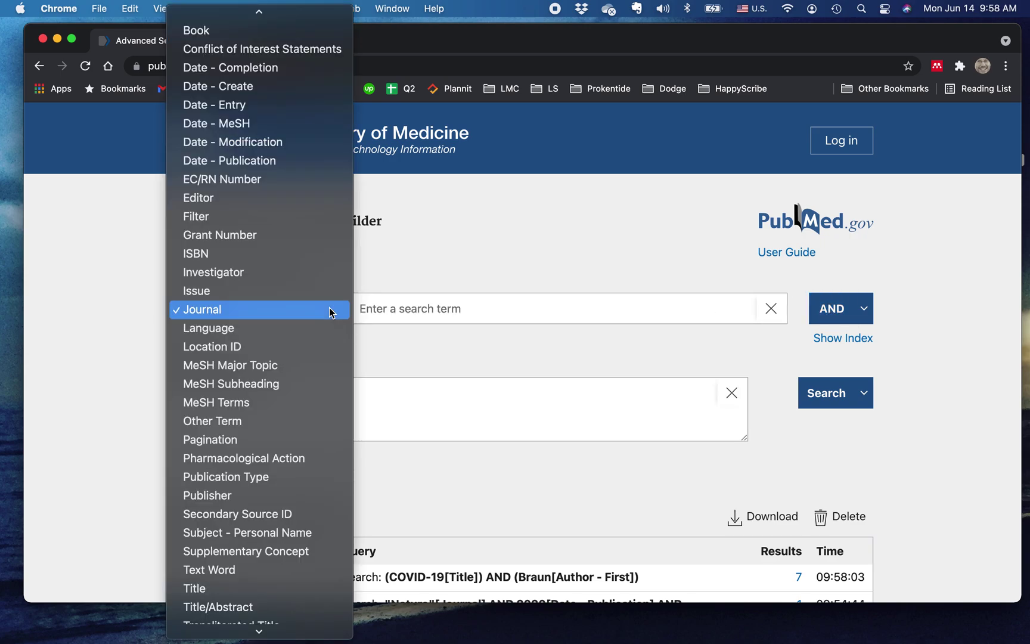
{"action": "left_click", "coordinate": [329, 310]}
{"action": "left_click", "coordinate": [404, 315]}
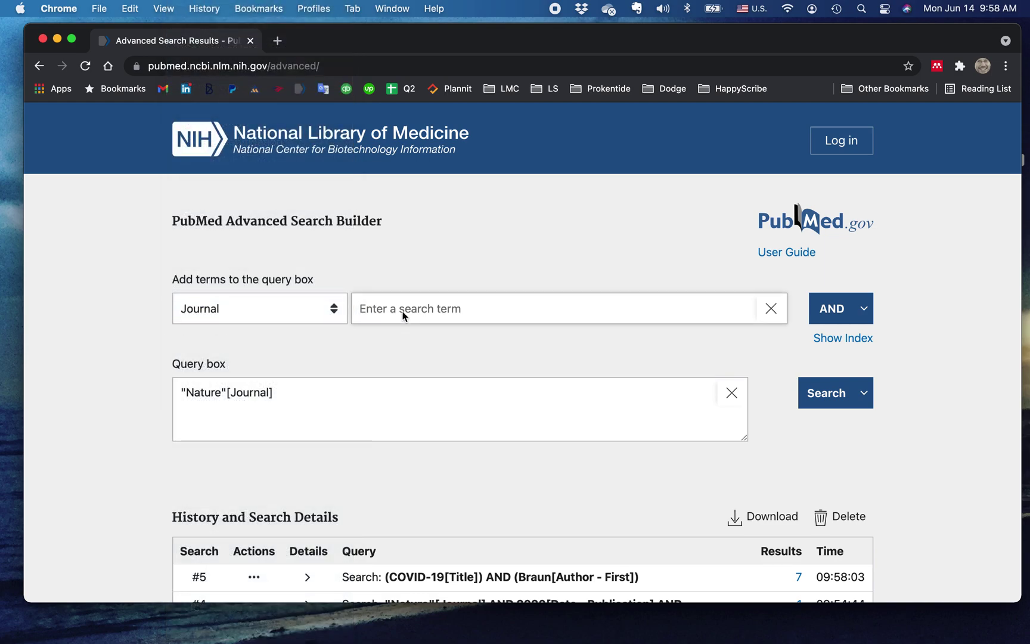
{"action": "type", "text": "Scin"}
{"action": "key", "text": "BackSpace"}
{"action": "type", "text": "ence"}
{"action": "left_click", "coordinate": [395, 344]}
{"action": "left_click", "coordinate": [863, 309]}
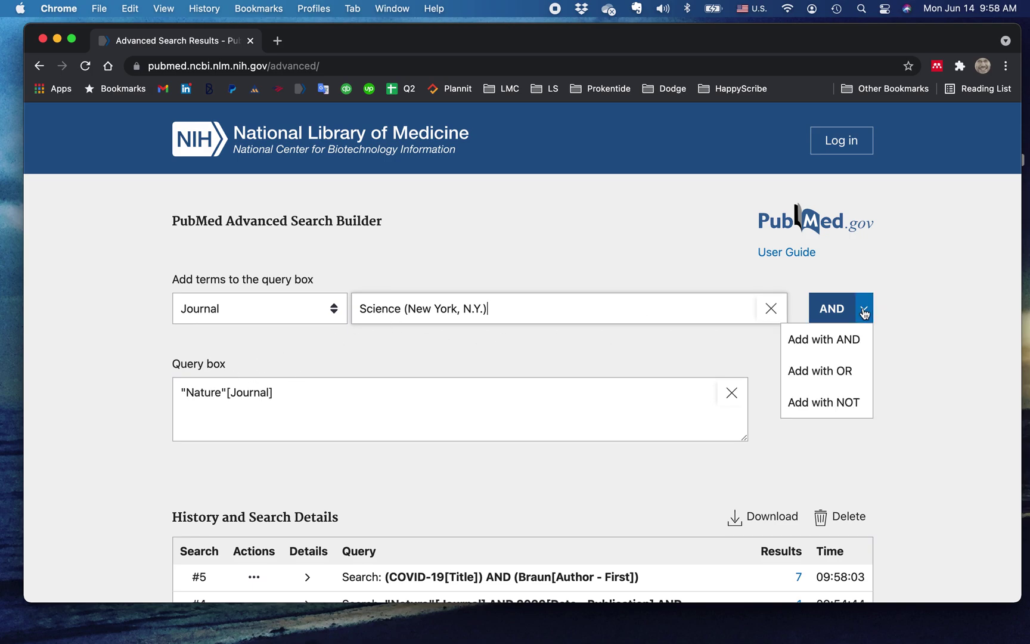
{"action": "left_click", "coordinate": [835, 372]}
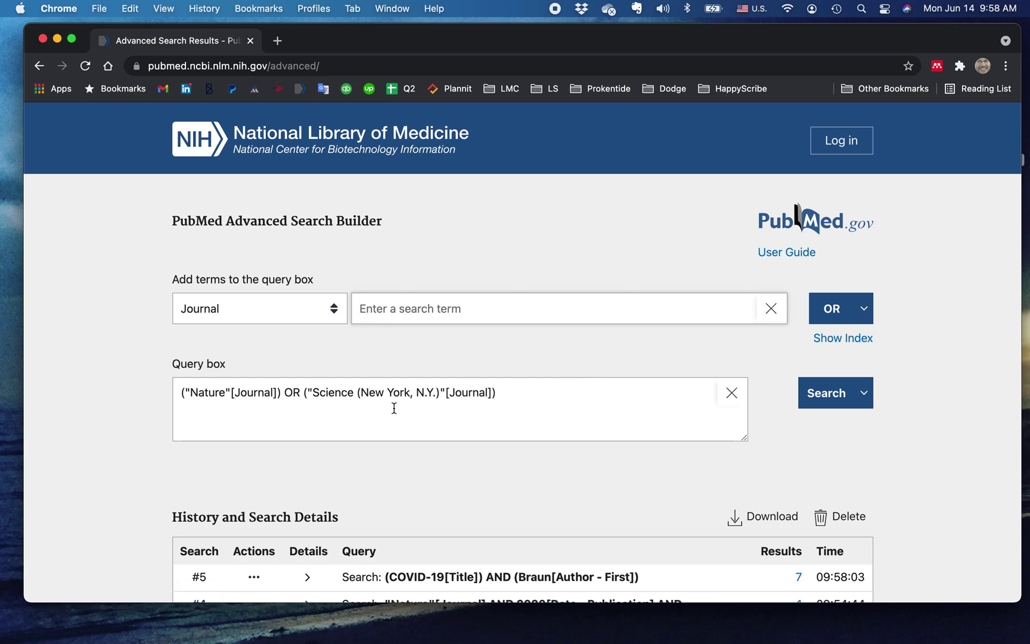
Step: Add COVID-19 as a Title term joined with OR
{"action": "left_click", "coordinate": [332, 319]}
{"action": "scroll", "coordinate": [297, 453], "scroll_direction": "down", "scroll_amount": 1}
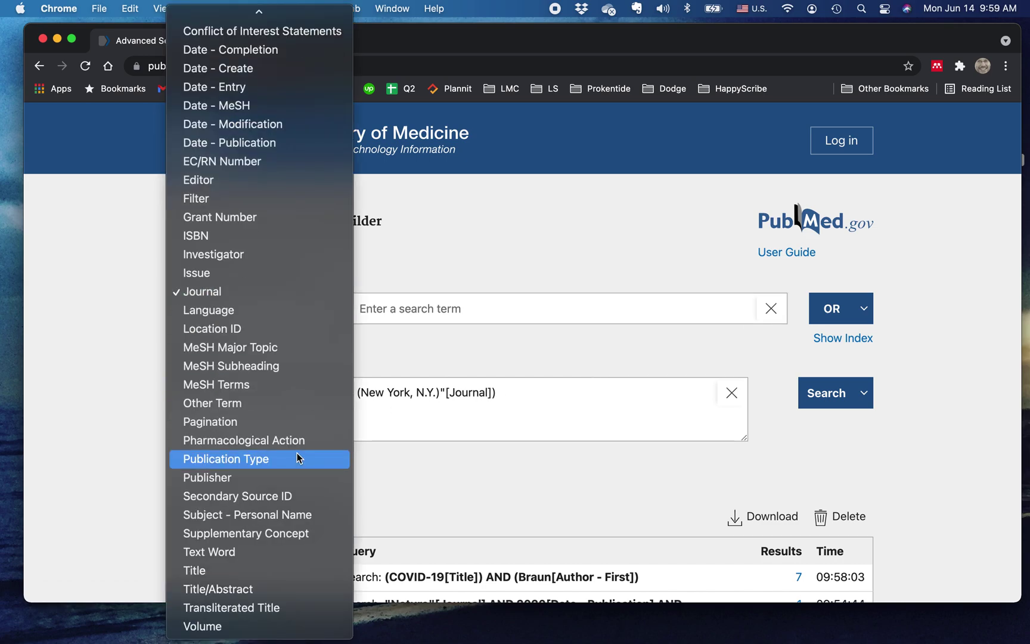
{"action": "left_click", "coordinate": [300, 572]}
{"action": "left_click", "coordinate": [465, 312]}
{"action": "type", "text": "COVI"}
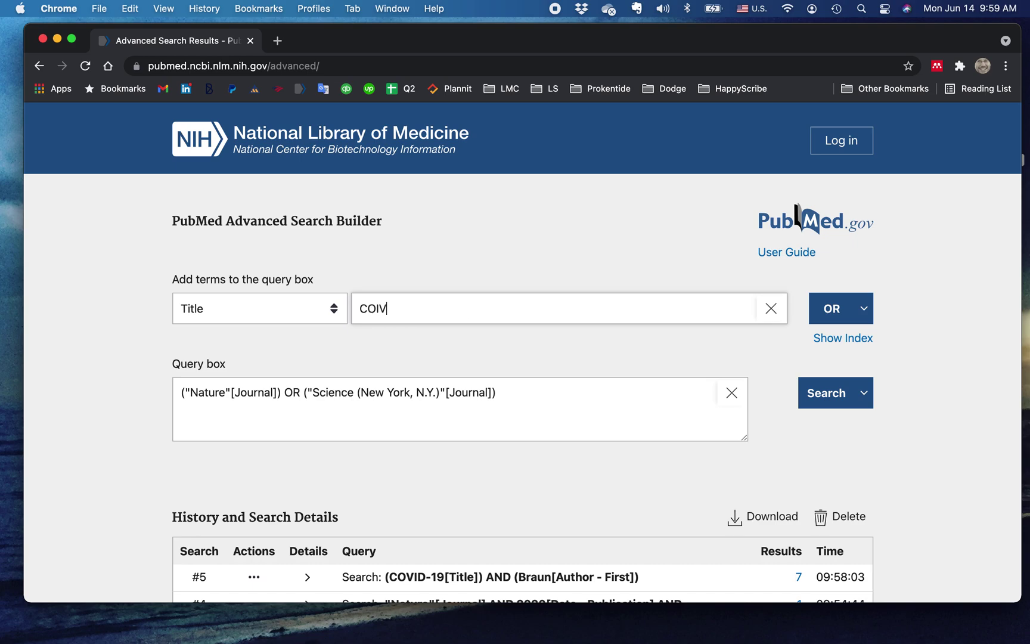
{"action": "key", "text": "BackSpace"}
{"action": "key", "text": "BackSpace"}
{"action": "type", "text": "VID-19"}
{"action": "left_click", "coordinate": [834, 310]}
Step: Add Braun as an Author term with OR and run the search, getting 420,701 results
{"action": "left_click", "coordinate": [309, 311]}
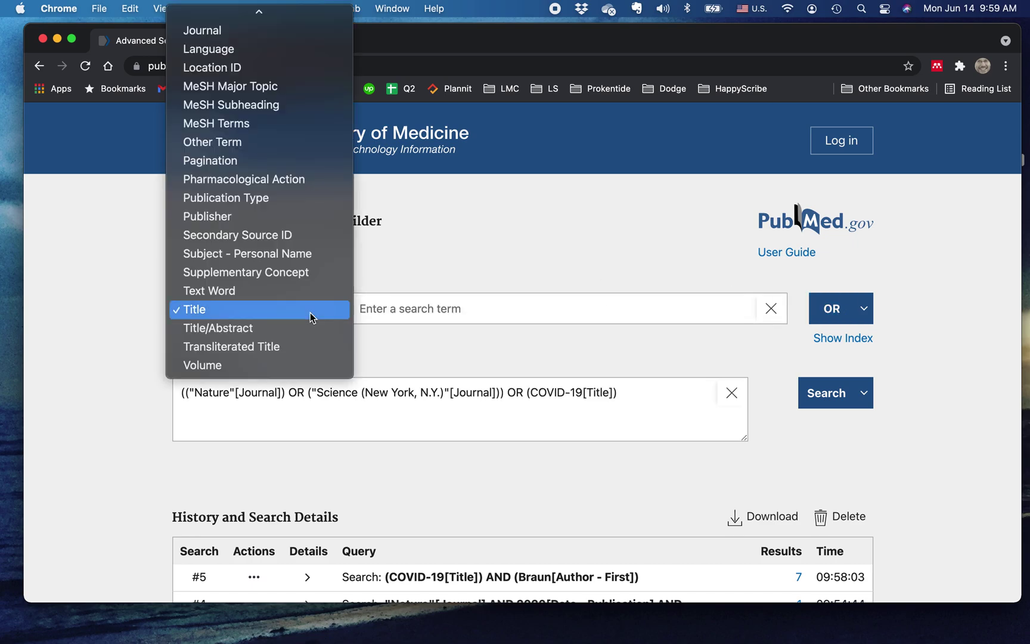
{"action": "scroll", "coordinate": [308, 245], "scroll_direction": "up", "scroll_amount": 10}
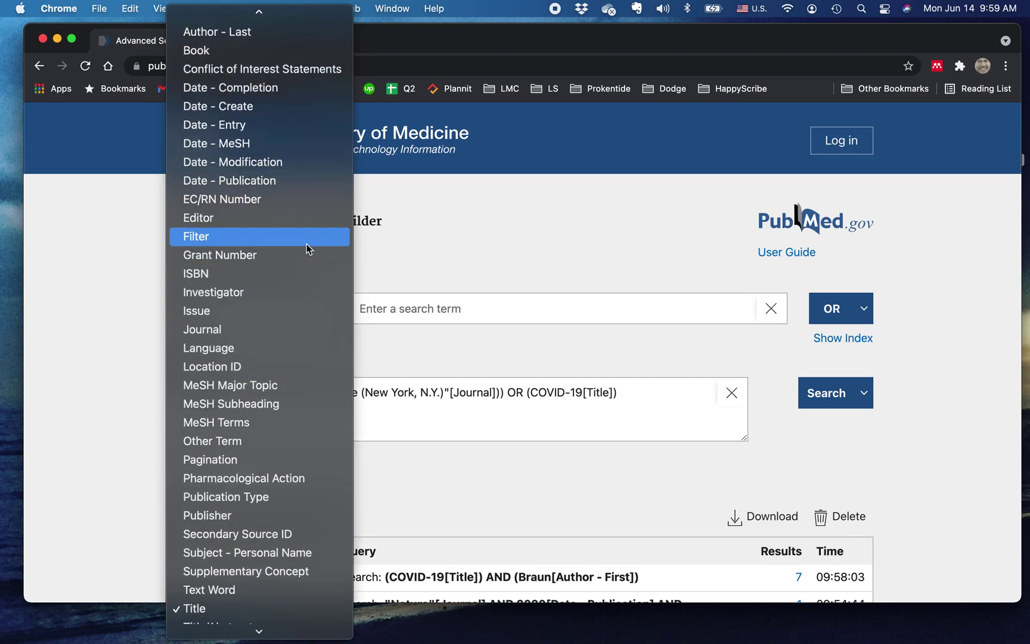
{"action": "left_click", "coordinate": [286, 58]}
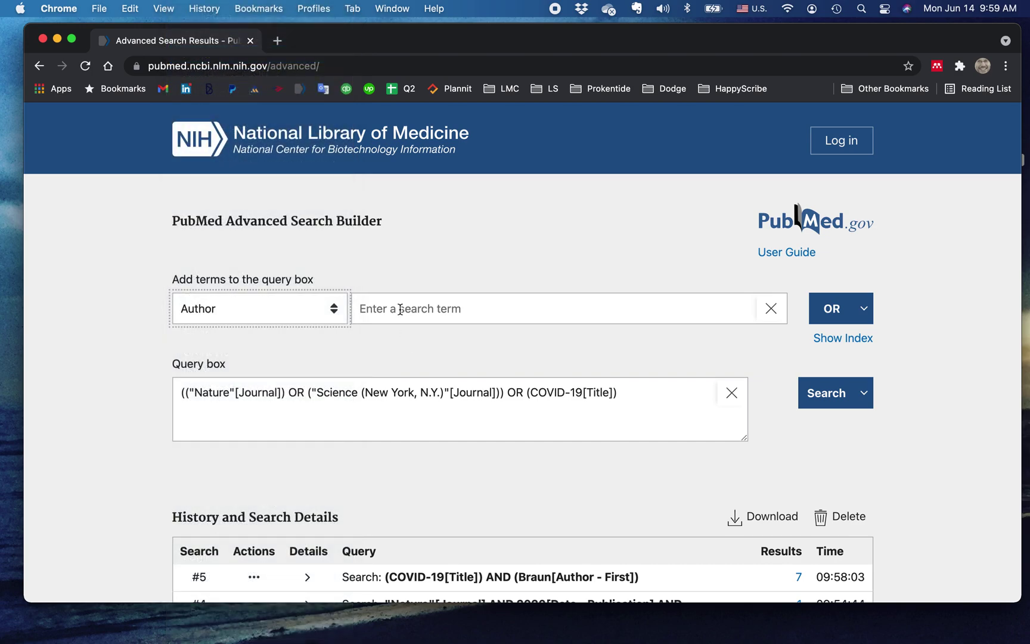
{"action": "left_click", "coordinate": [400, 307]}
{"action": "type", "text": "Braun"}
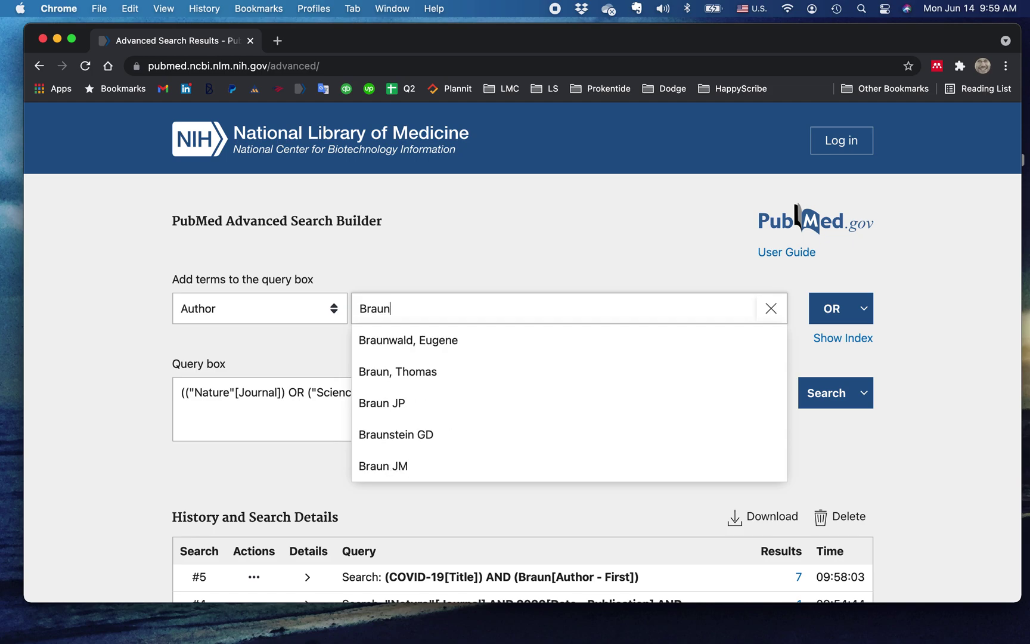
{"action": "left_click", "coordinate": [832, 309]}
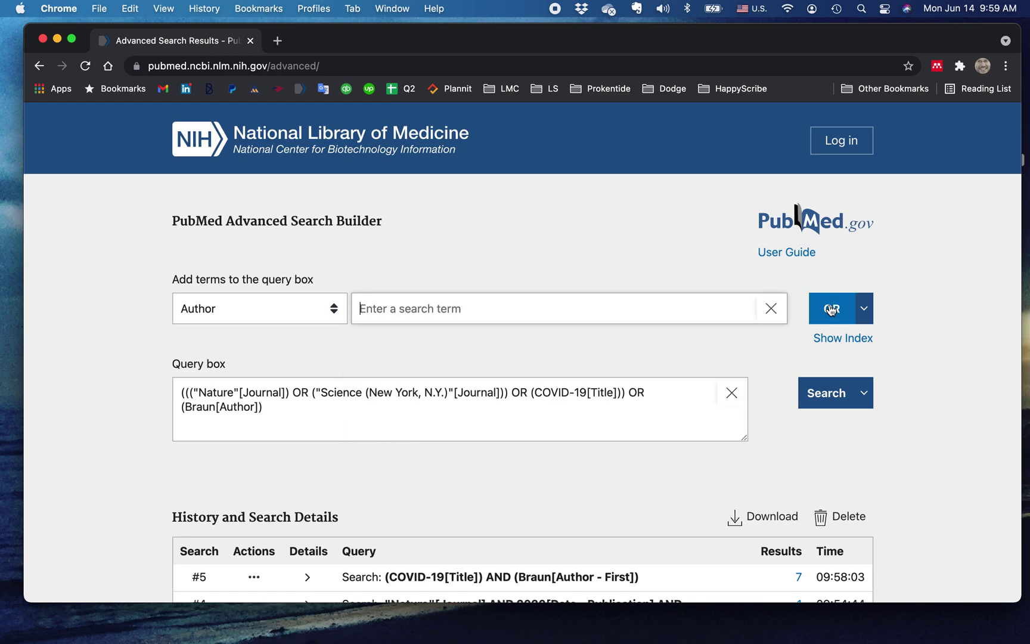
{"action": "left_click", "coordinate": [823, 399]}
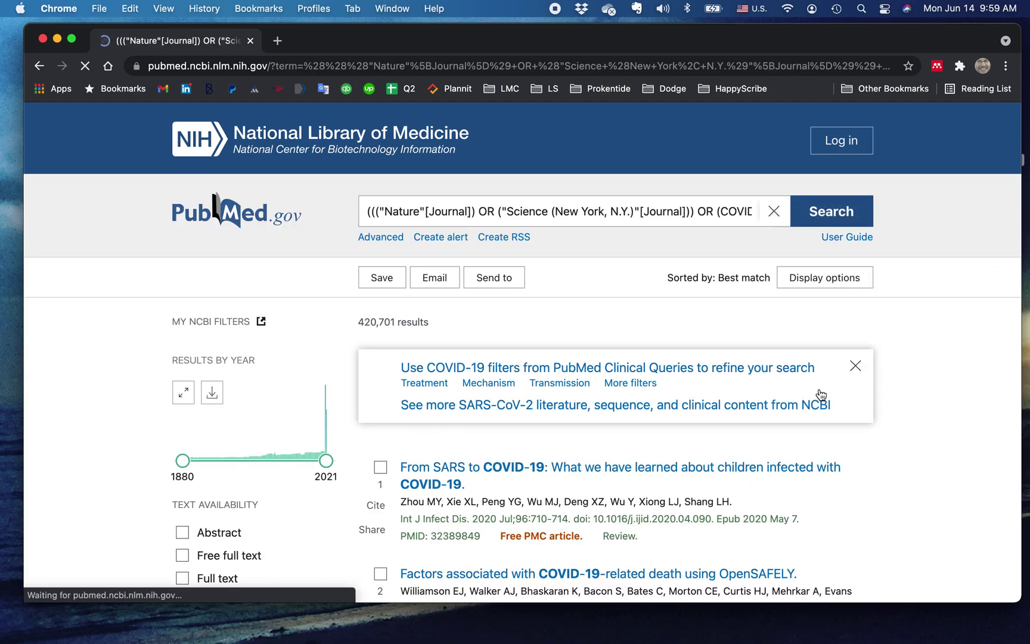
Step: In the search box, replace the OR before the Braun author term with AND
{"action": "scroll", "coordinate": [716, 455], "scroll_direction": "down", "scroll_amount": 4}
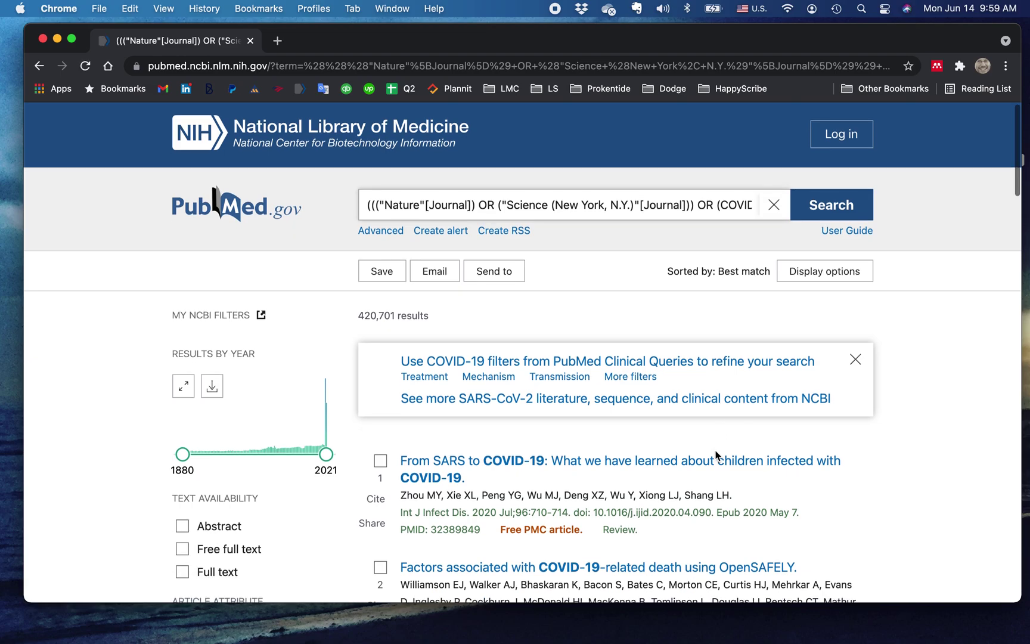
{"action": "scroll", "coordinate": [717, 457], "scroll_direction": "up", "scroll_amount": 1}
{"action": "scroll", "coordinate": [718, 456], "scroll_direction": "up", "scroll_amount": 3}
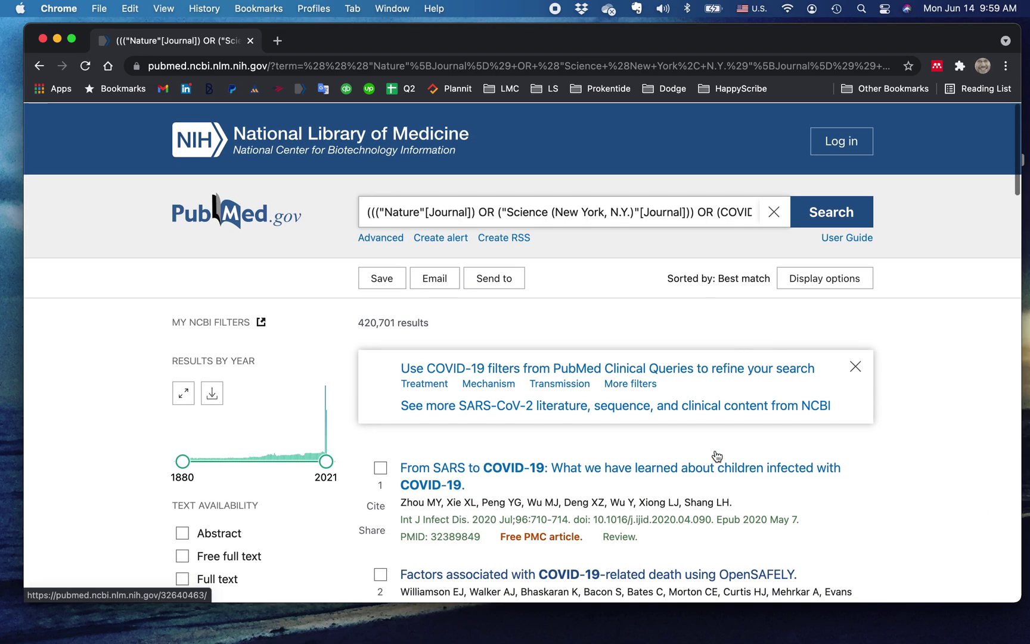
{"action": "left_click", "coordinate": [750, 211]}
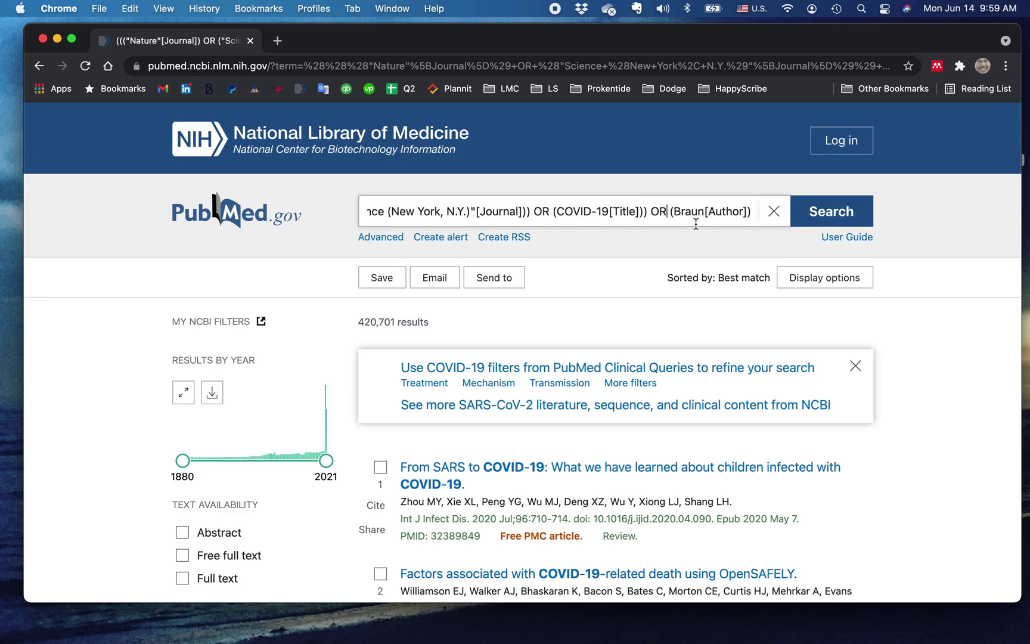
{"action": "double_click", "coordinate": [658, 211]}
{"action": "type", "text": "AND"}
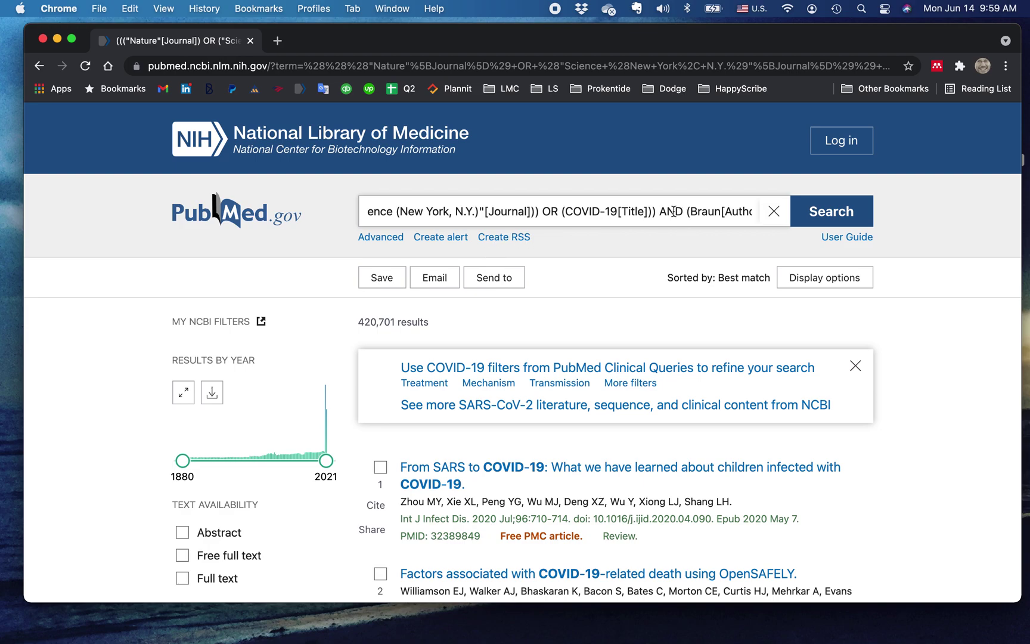
Step: Replace the OR before the COVID-19[Title] term with AND
{"action": "scroll", "coordinate": [665, 212], "scroll_direction": "left", "scroll_amount": 5}
{"action": "scroll", "coordinate": [666, 212], "scroll_direction": "left", "scroll_amount": 2}
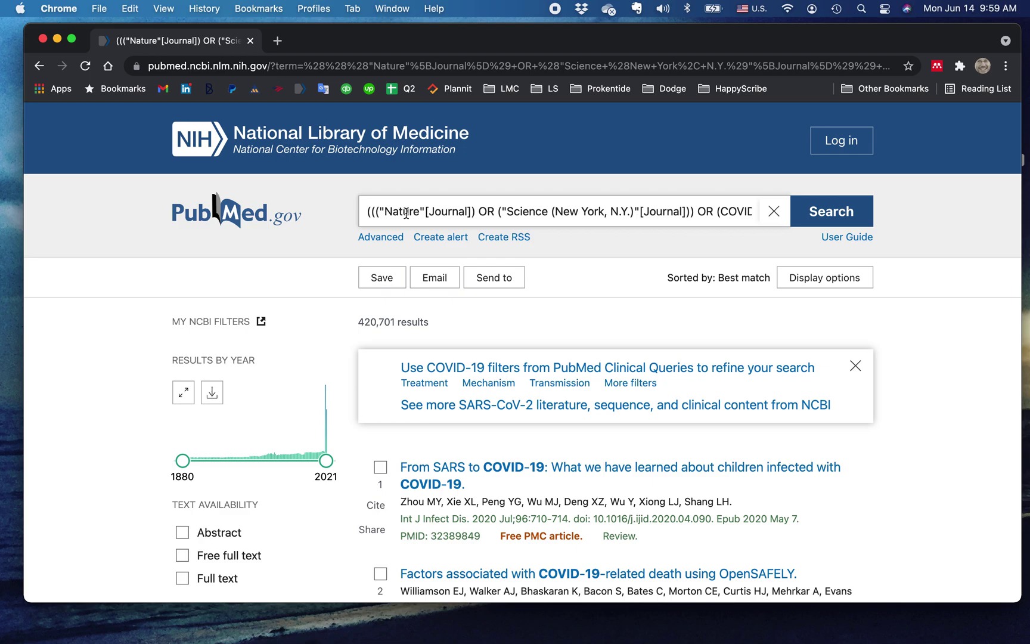
{"action": "scroll", "coordinate": [553, 213], "scroll_direction": "right", "scroll_amount": 7}
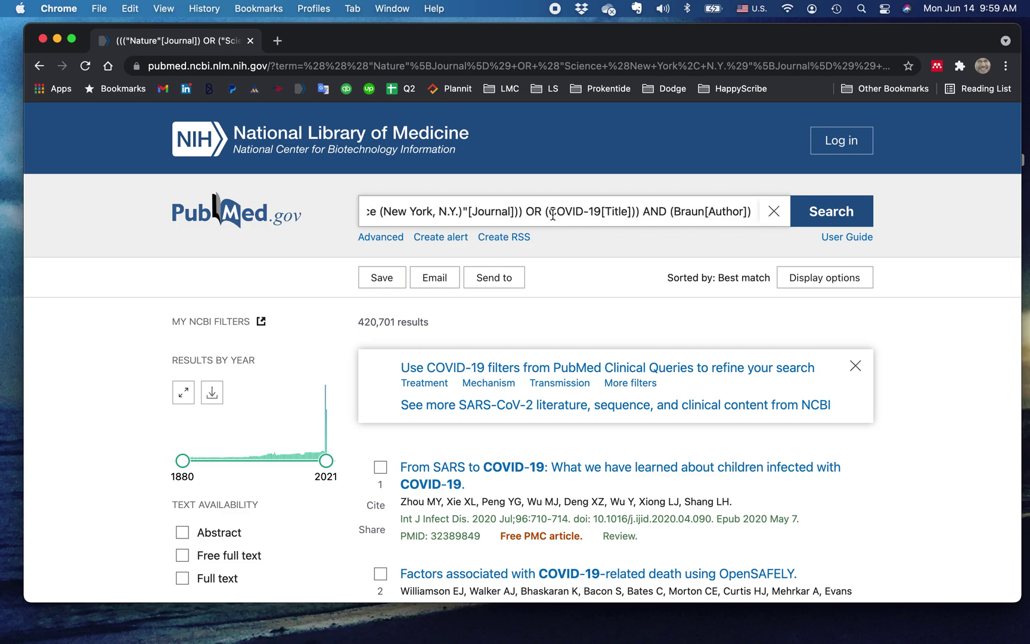
{"action": "key", "text": "Left"}
{"action": "key", "text": "Left"}
{"action": "key", "text": "Left"}
{"action": "key", "text": "Left"}
{"action": "key", "text": "Left"}
{"action": "key", "text": "Left"}
{"action": "key", "text": "Left"}
{"action": "key", "text": "Left"}
{"action": "key", "text": "Left"}
{"action": "key", "text": "Left"}
{"action": "key", "text": "Left"}
{"action": "key", "text": "Left"}
{"action": "key", "text": "Left"}
{"action": "key", "text": "Left"}
{"action": "key", "text": "Left"}
{"action": "key", "text": "Left"}
{"action": "key", "text": "Left"}
{"action": "key", "text": "Left"}
{"action": "key", "text": "Left"}
{"action": "key", "text": "Left"}
{"action": "key", "text": "shift+Left"}
{"action": "key", "text": "shift+Left"}
{"action": "type", "text": "AND"}
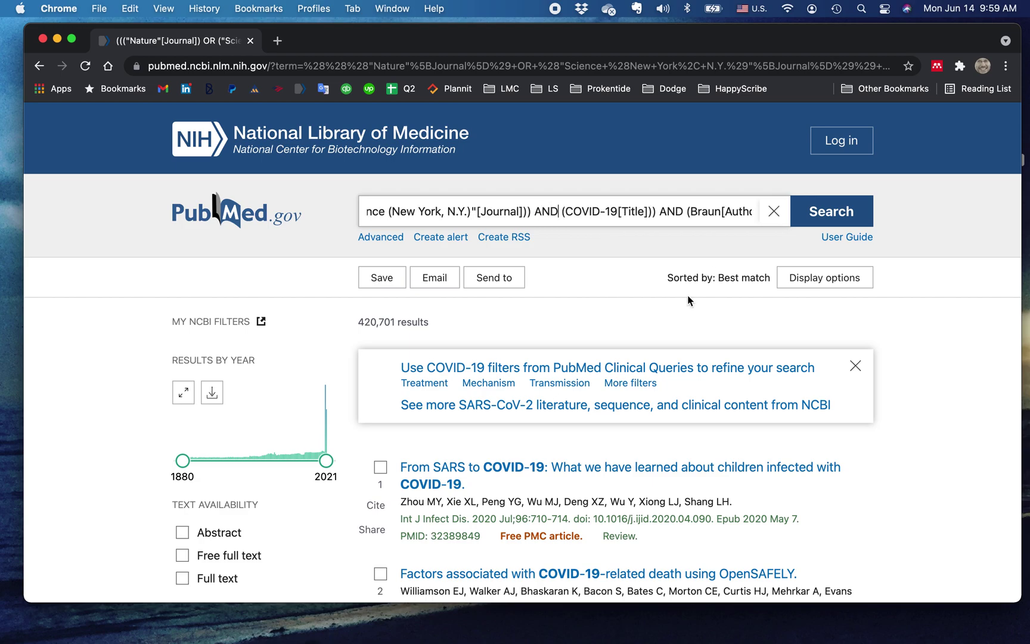
Step: Rerun the edited query to open its single Nature article on SARS-CoV-2-reactive T cells
{"action": "left_click", "coordinate": [808, 210]}
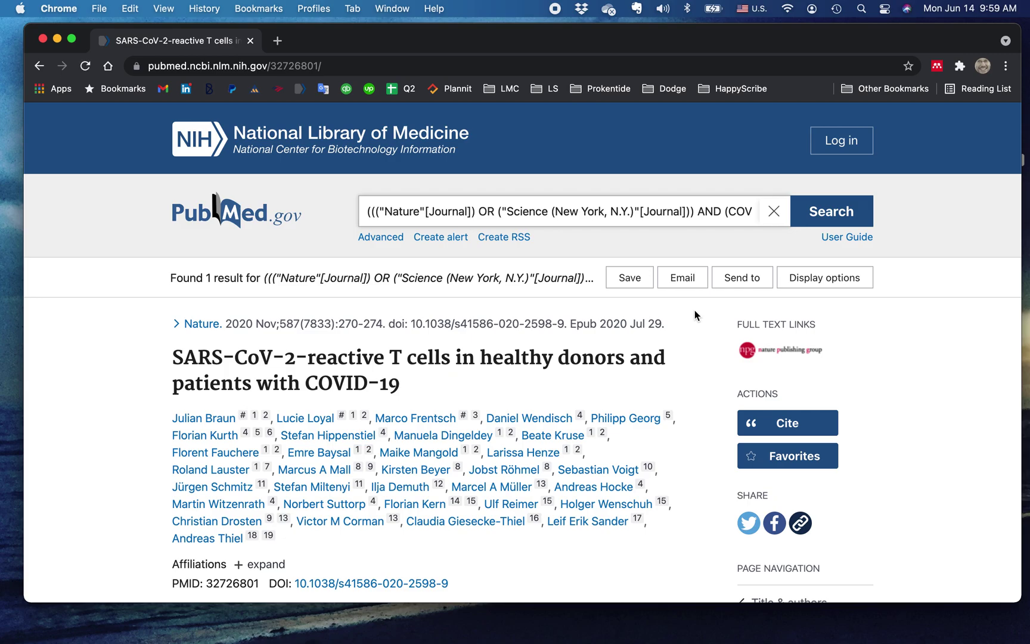
{"action": "scroll", "coordinate": [695, 315], "scroll_direction": "down", "scroll_amount": 3}
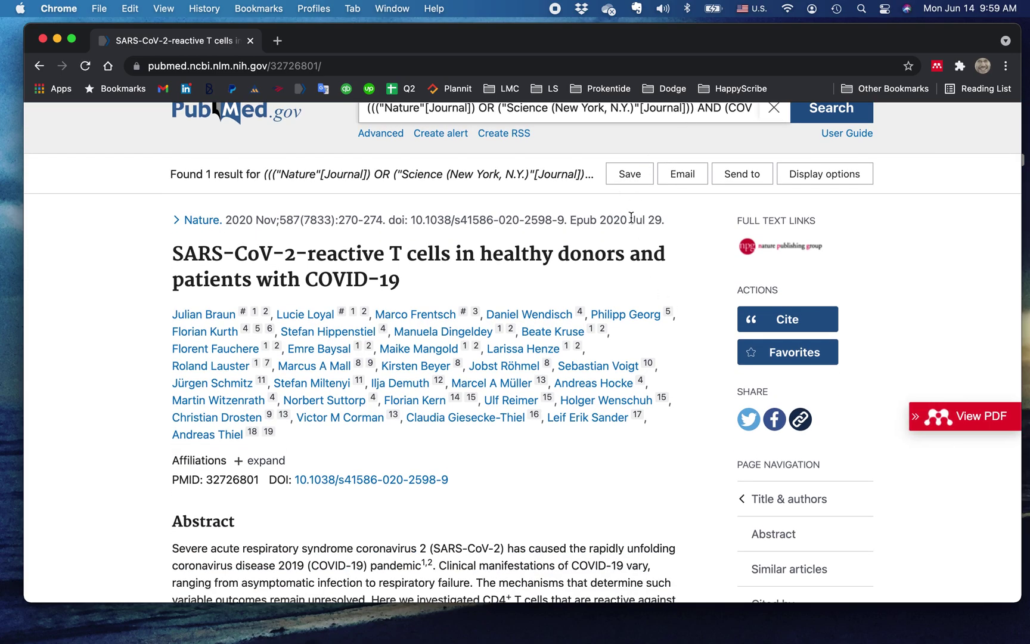